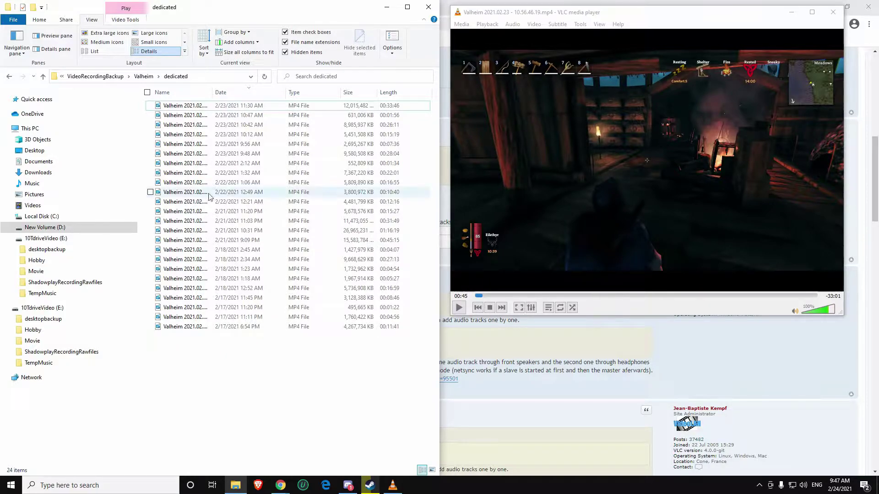
Bring VLC to the front, nudge its window, and dismiss the file browser.
left_click(687, 16)
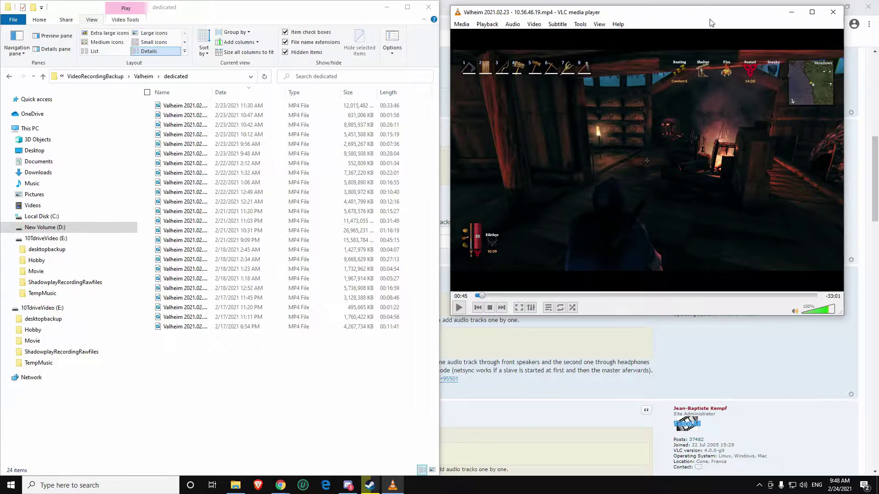
left_click_drag(710, 22, 709, 22)
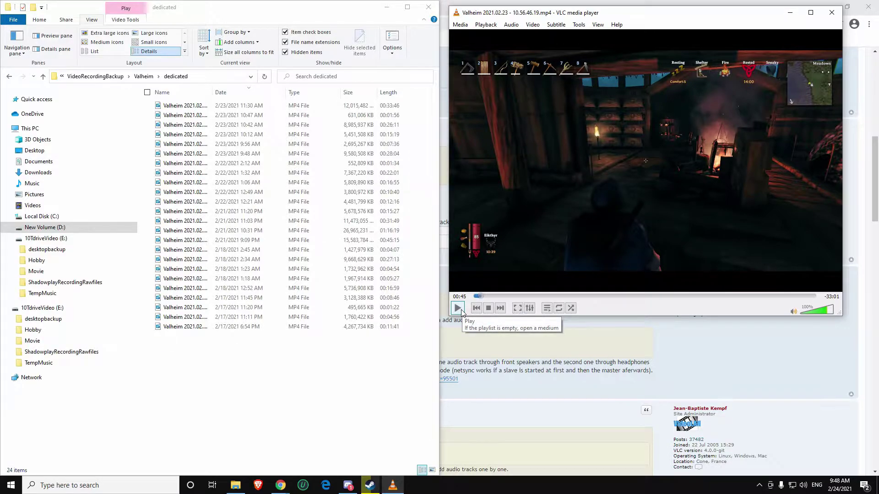
key("alt+Tab")
Switch the audio track to System sounds and play it briefly.
left_click(531, 25)
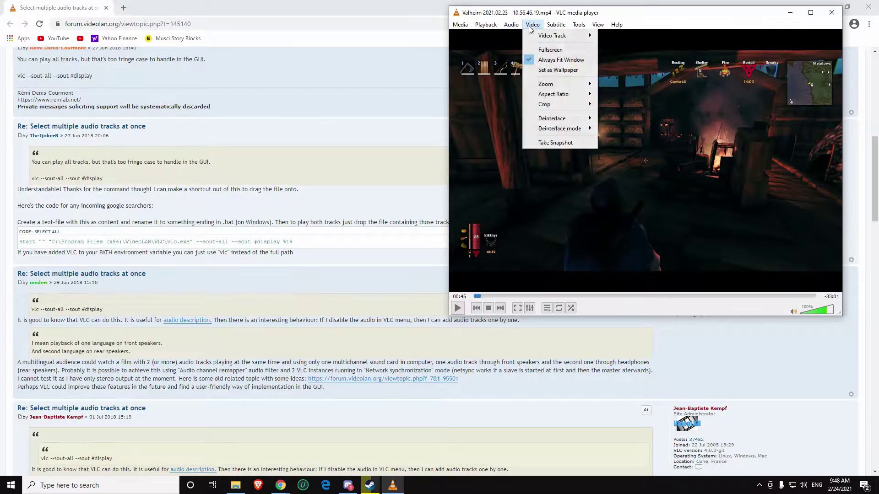
mouse_move(512, 24)
mouse_move(533, 35)
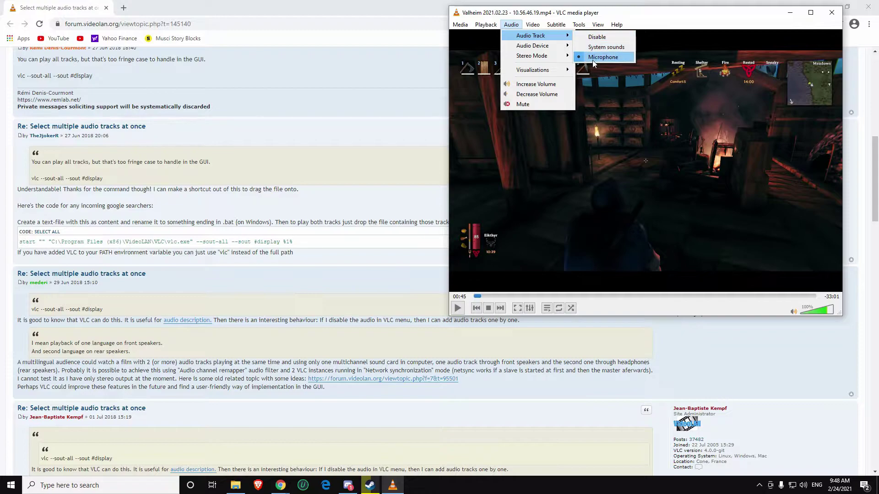
left_click(600, 47)
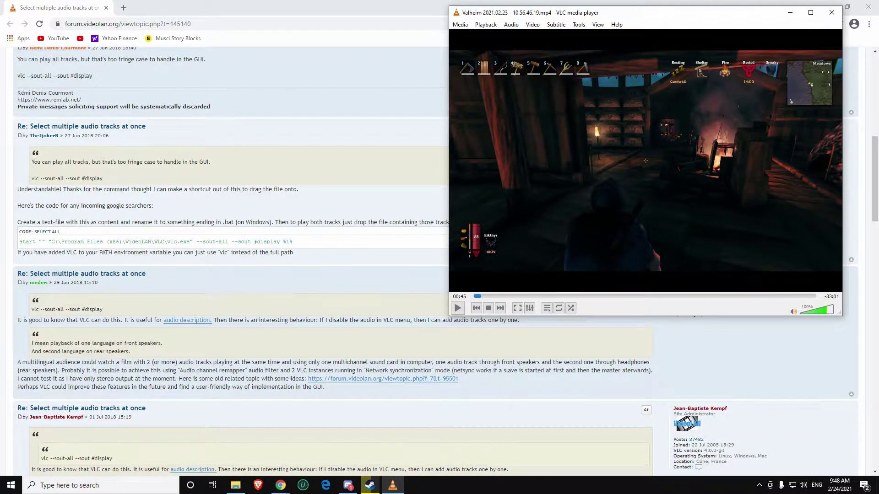
key("space")
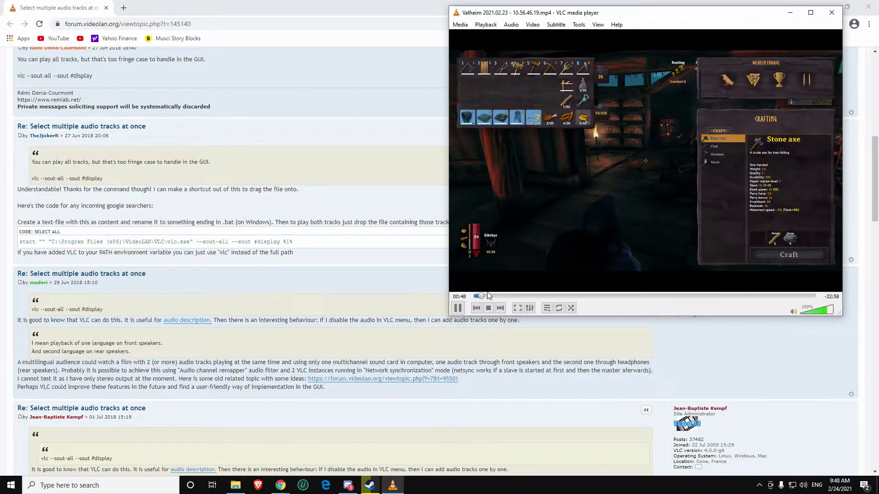
left_click(457, 308)
Switch back to the Microphone audio track, play it, then pause at 00:52.
left_click(511, 24)
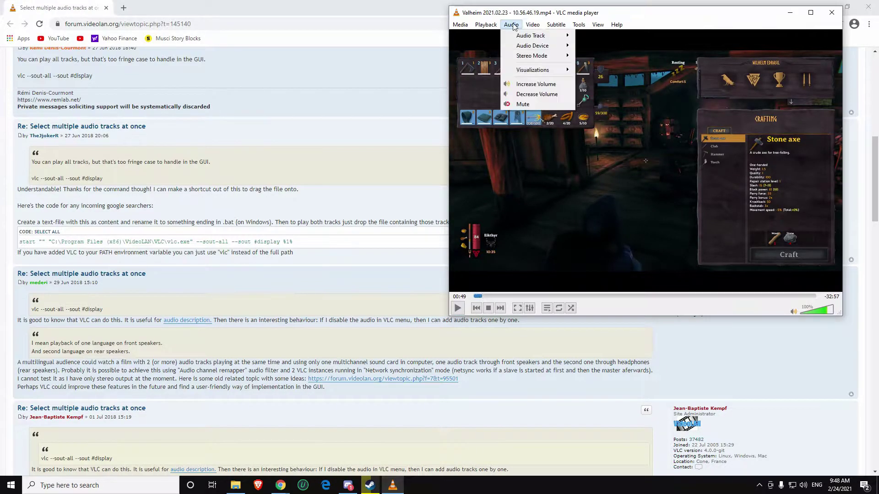
mouse_move(537, 36)
left_click(603, 57)
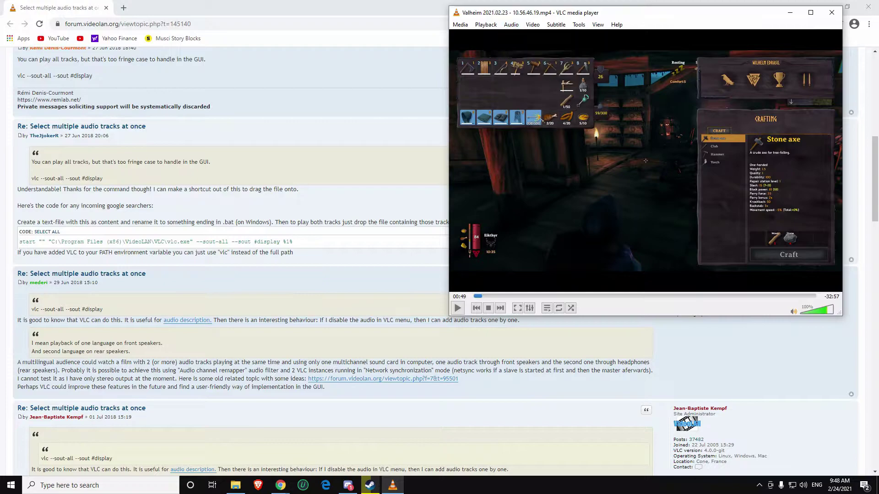
left_click(458, 308)
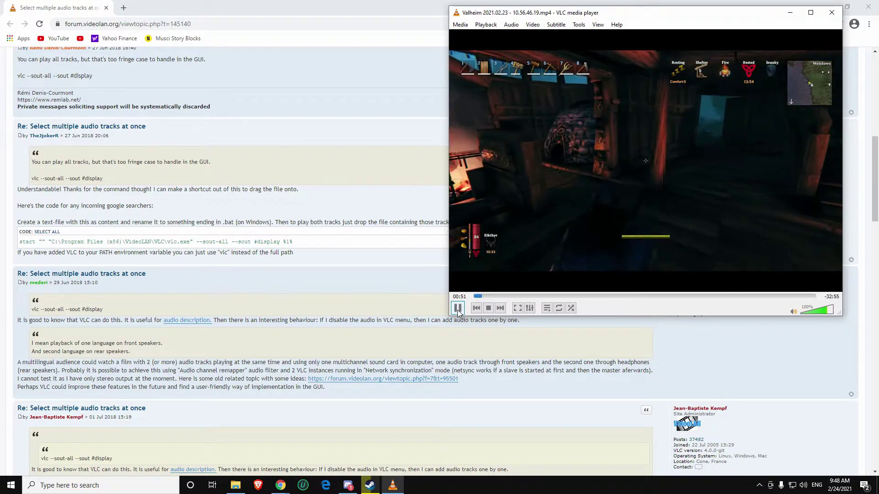
left_click(457, 309)
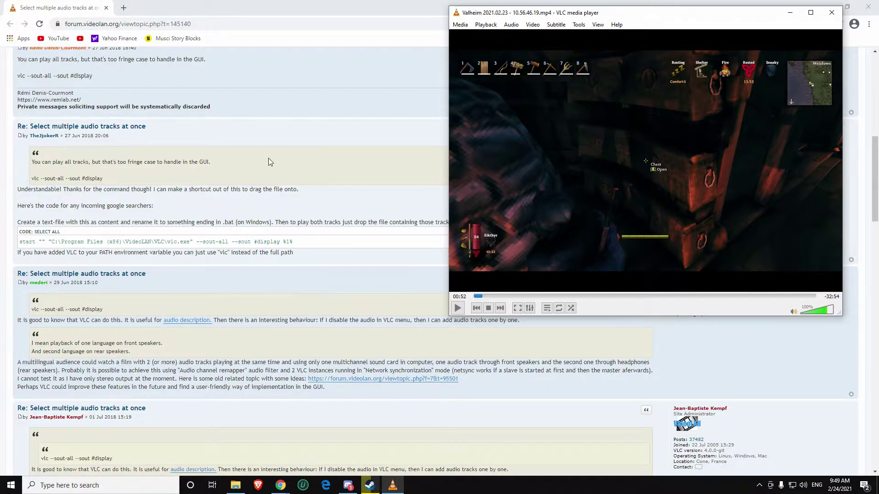
Launch Notepad from Start search and move its empty window aside.
key("super")
type("text")
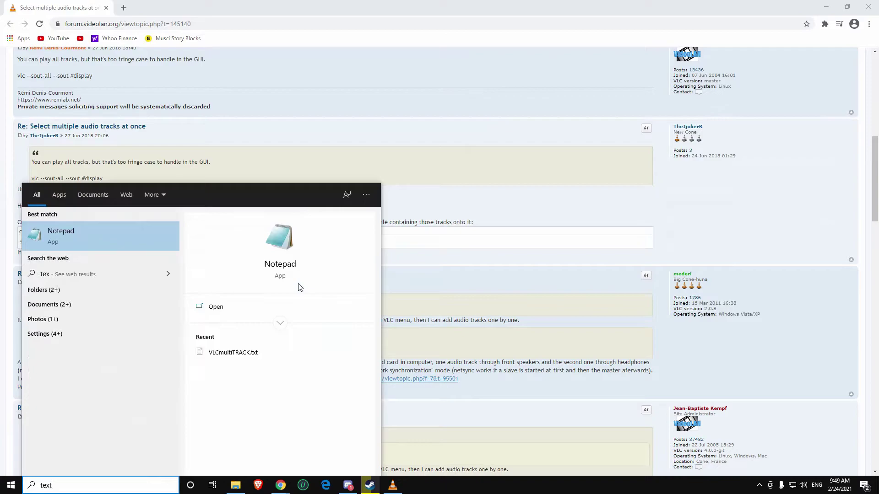
key("Return")
left_click_drag(529, 65, 561, 92)
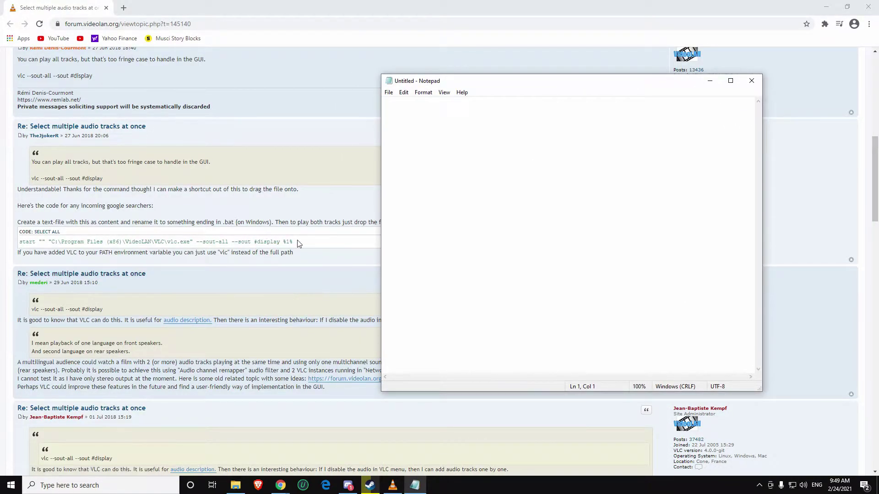
Copy the forum's start "" vlc.exe --sout-all --sout #display %1% command into Notepad.
left_click_drag(297, 246, 16, 247)
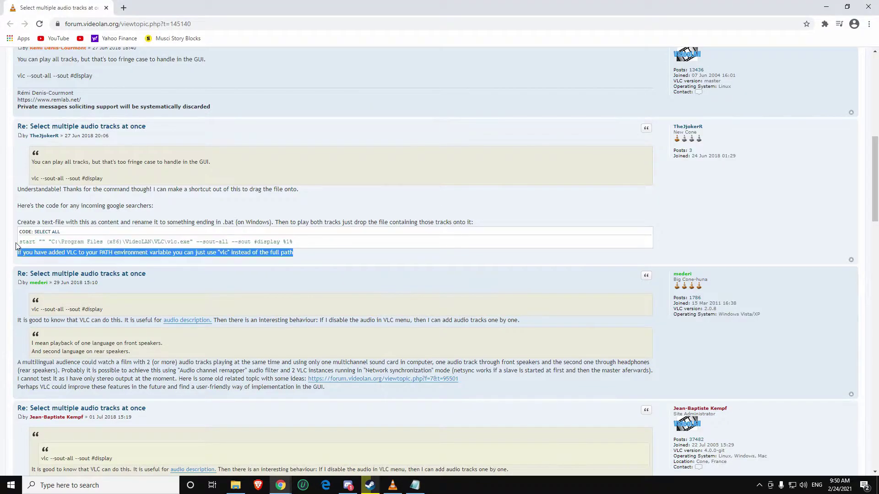
left_click_drag(296, 245, 19, 243)
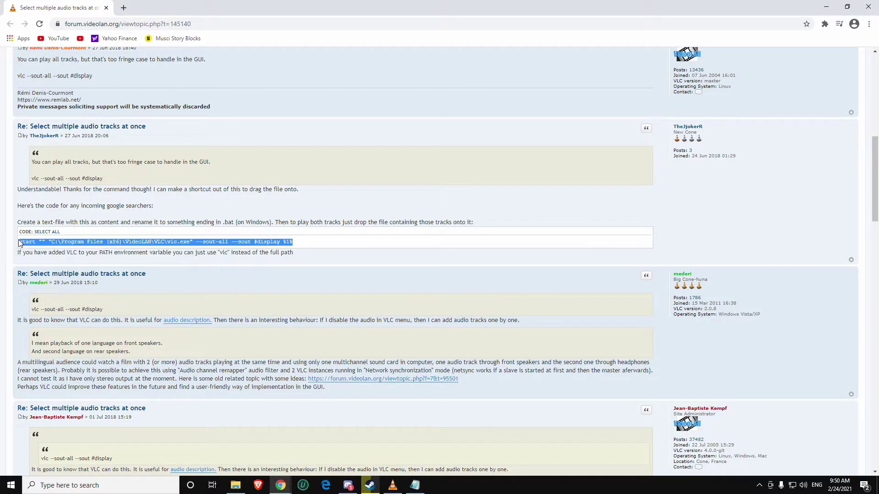
right_click(160, 241)
left_click(183, 250)
left_click(415, 485)
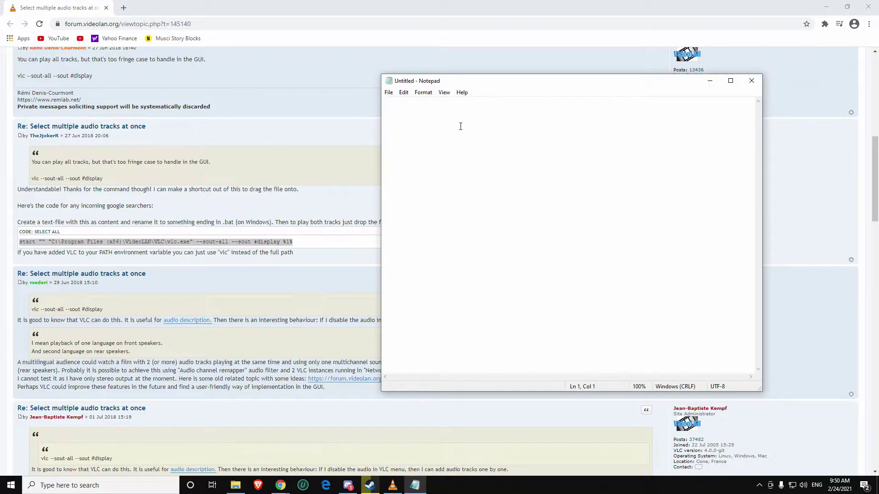
key("ctrl+v")
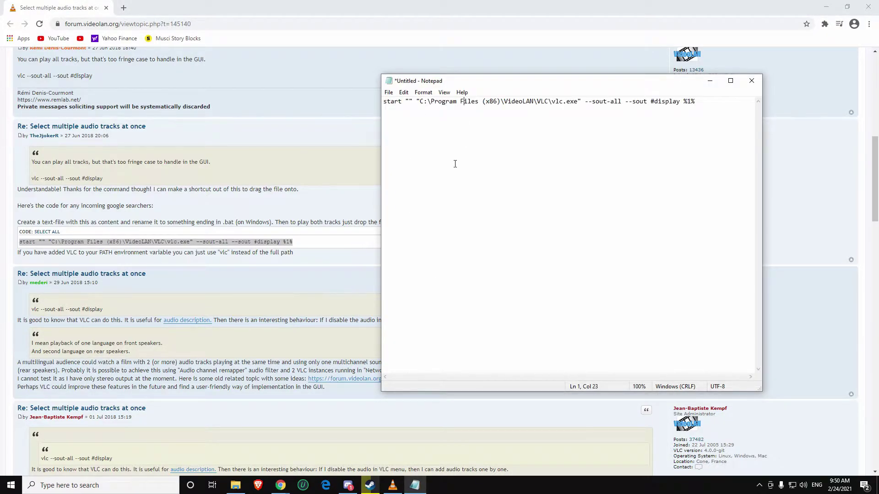
left_click_drag(420, 104, 577, 115)
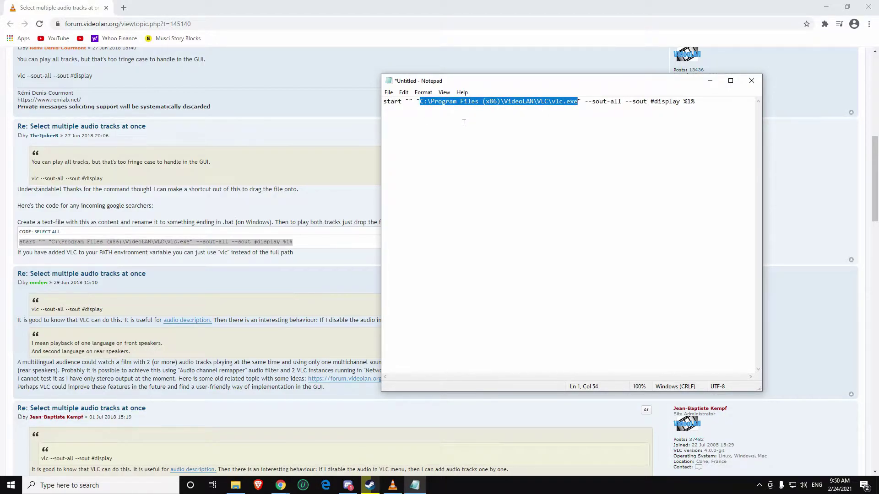
Find vlc via Start search and open the folder containing vlc.exe.
key("super")
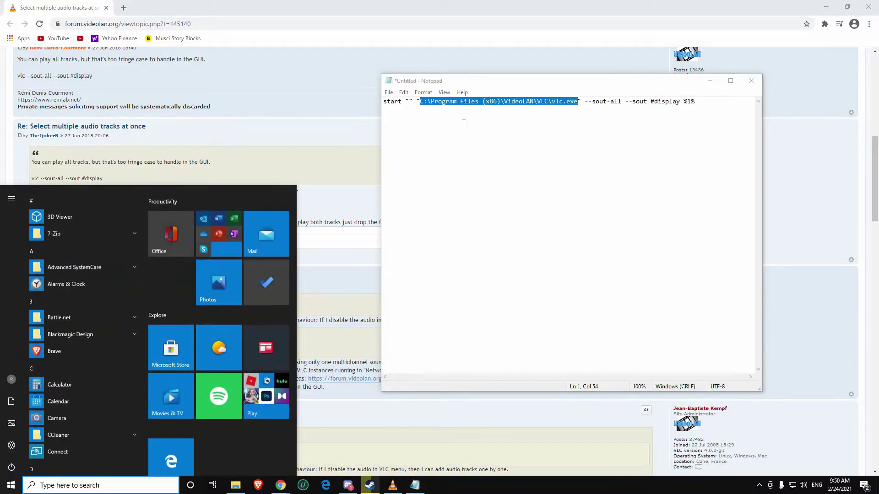
type("vlc")
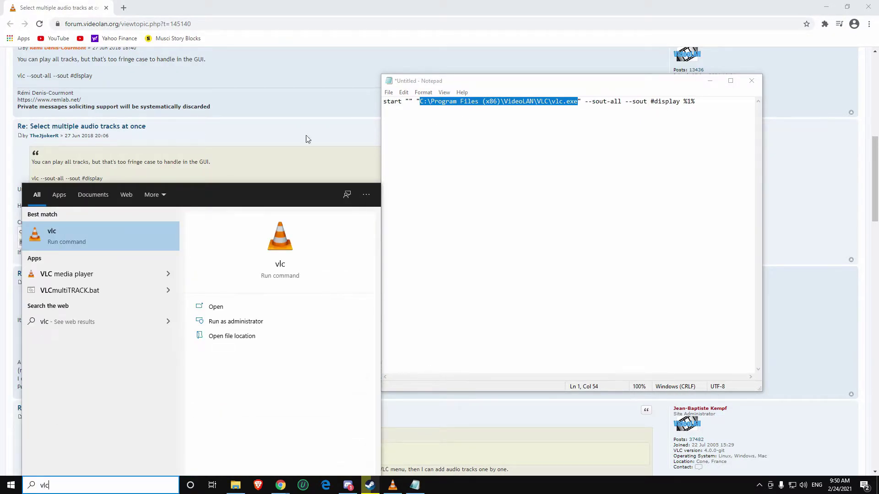
right_click(101, 238)
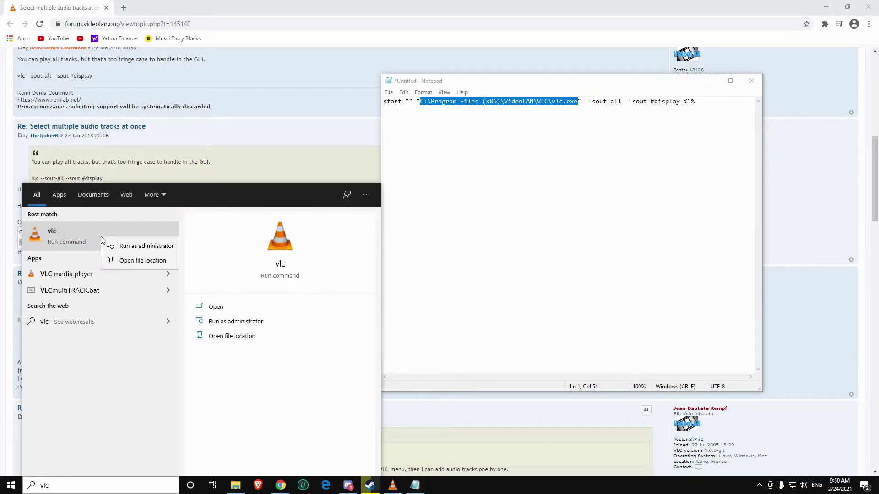
left_click(139, 261)
left_click_drag(640, 98, 452, 100)
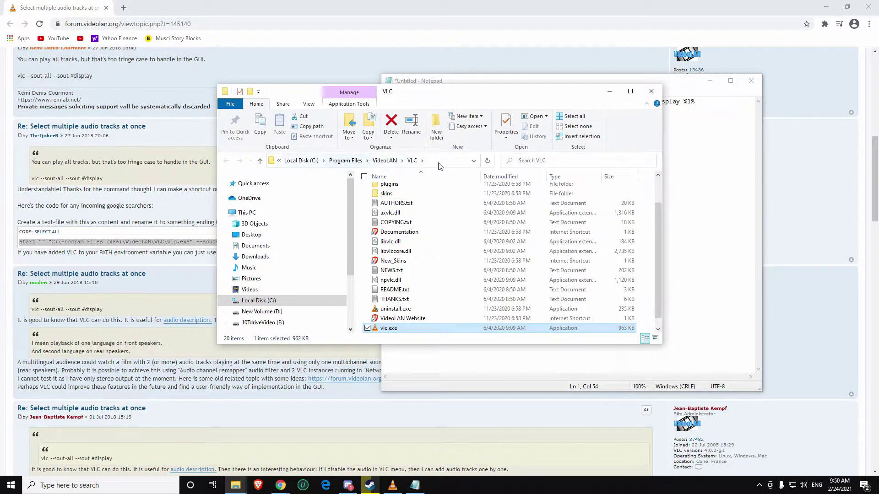
left_click_drag(438, 166, 336, 169)
Copy the VLC folder path and paste it over the old (x86) path in the command.
left_click(335, 169)
right_click(337, 170)
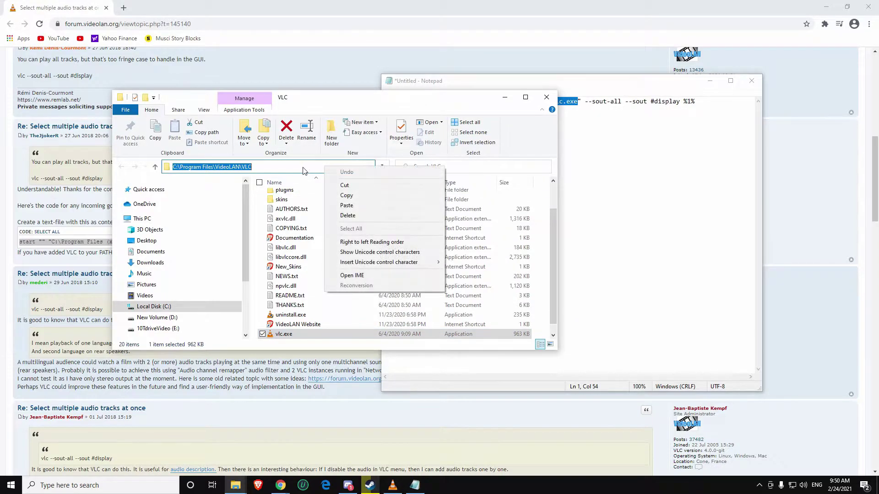
left_click(360, 196)
left_click(647, 102)
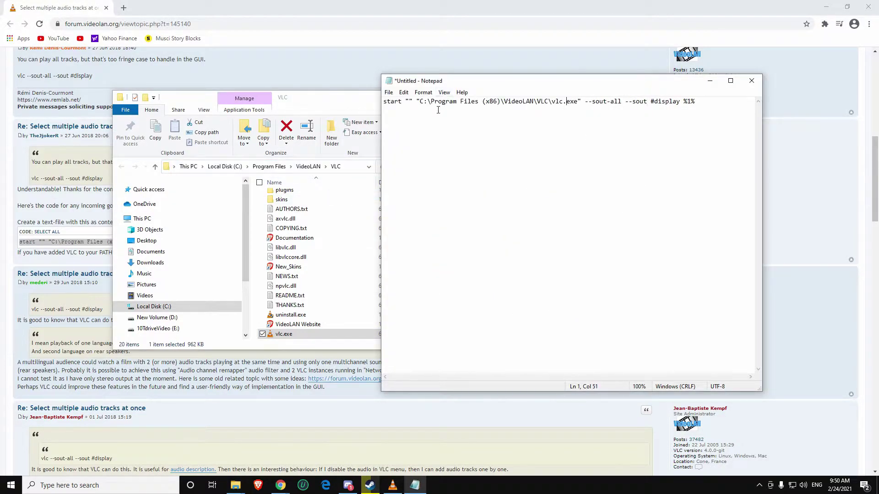
left_click_drag(419, 102, 578, 102)
key("ctrl+v")
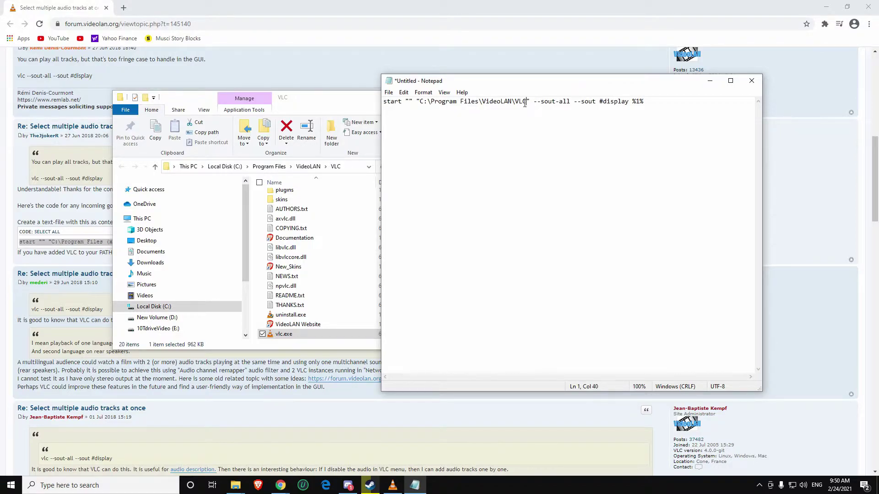
Replace the pasted path with just "vlc" and bring up Save As.
left_click_drag(525, 103, 417, 106)
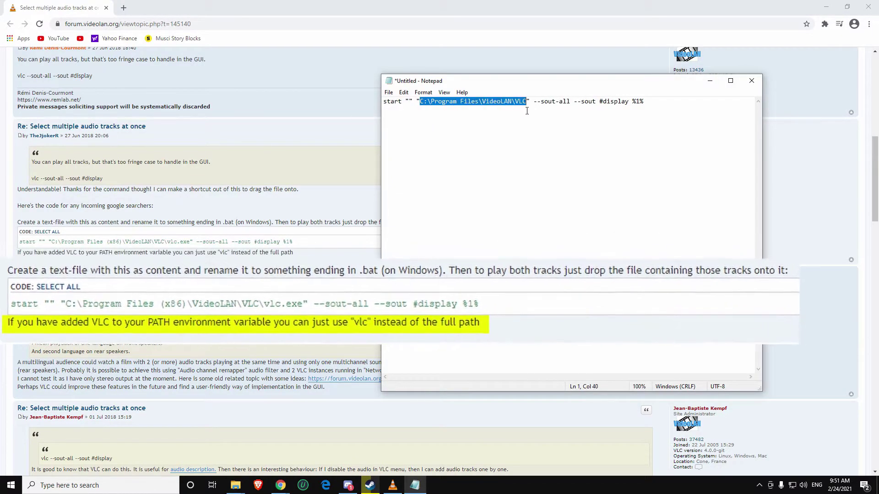
key("BackSpace")
type("vlc")
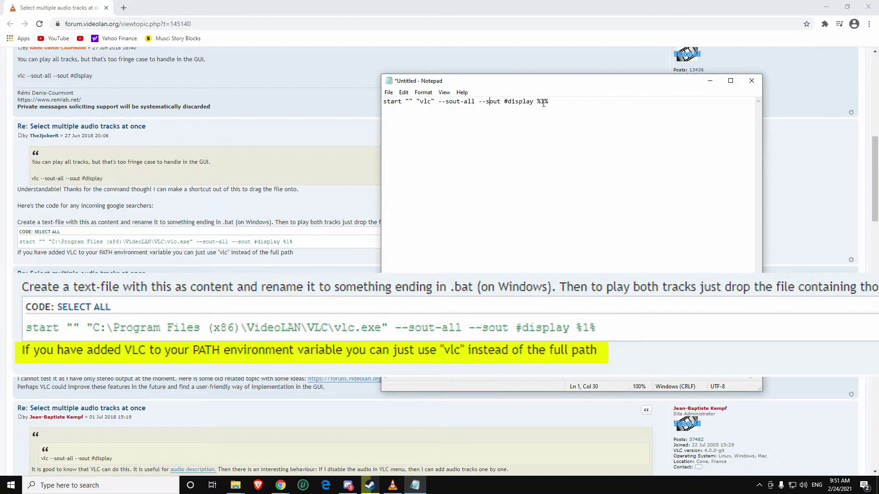
left_click(422, 101)
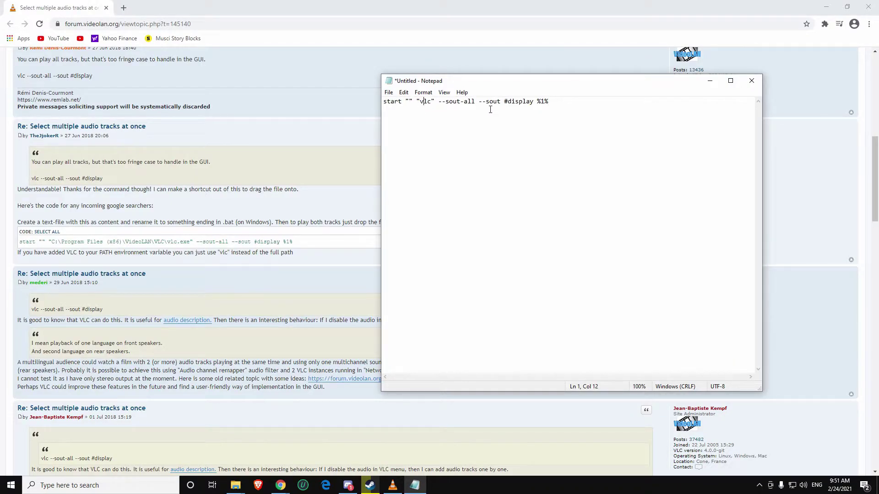
left_click(388, 92)
left_click(409, 142)
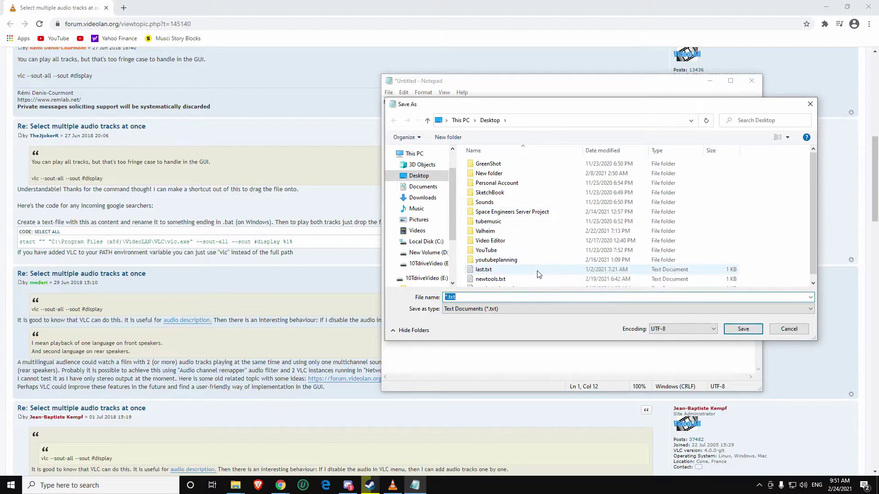
Save the script to the desktop and rename its .txt extension to .bat.
key("Home")
type("VLCaudioALLaudiotacks")
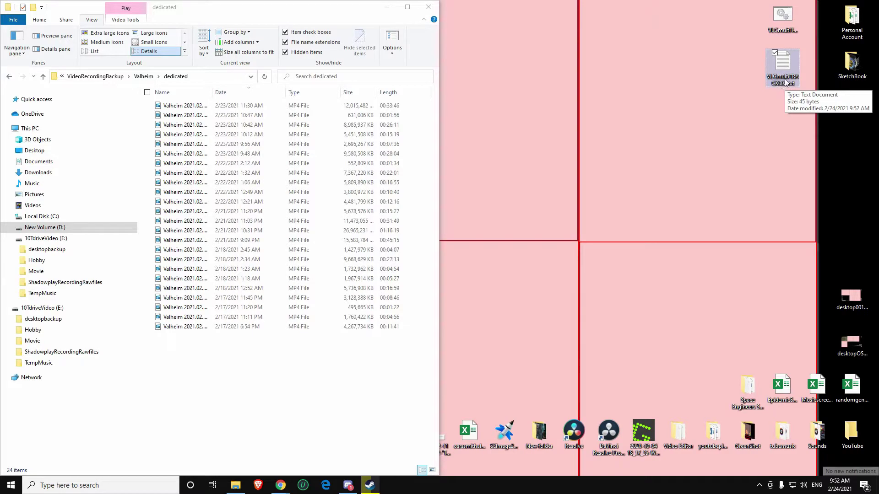
left_click(792, 84)
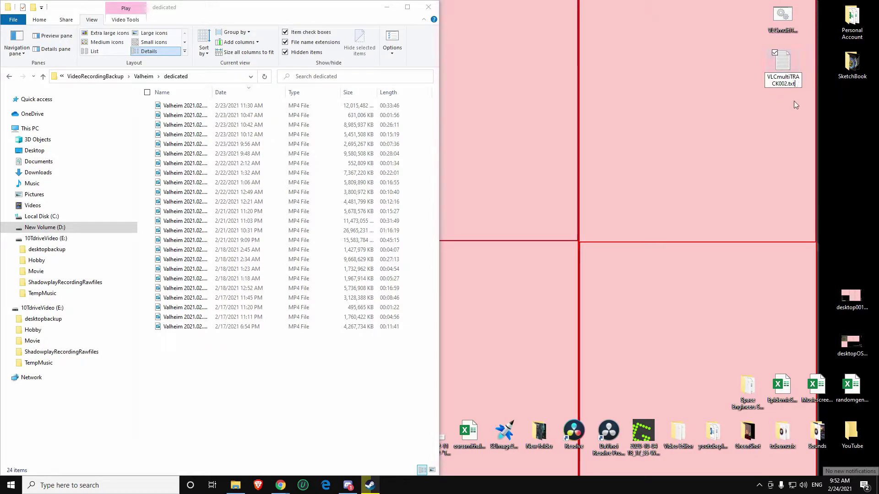
key("BackSpace")
key("BackSpace")
key("BackSpace")
type("bat")
key("Return")
key("Return")
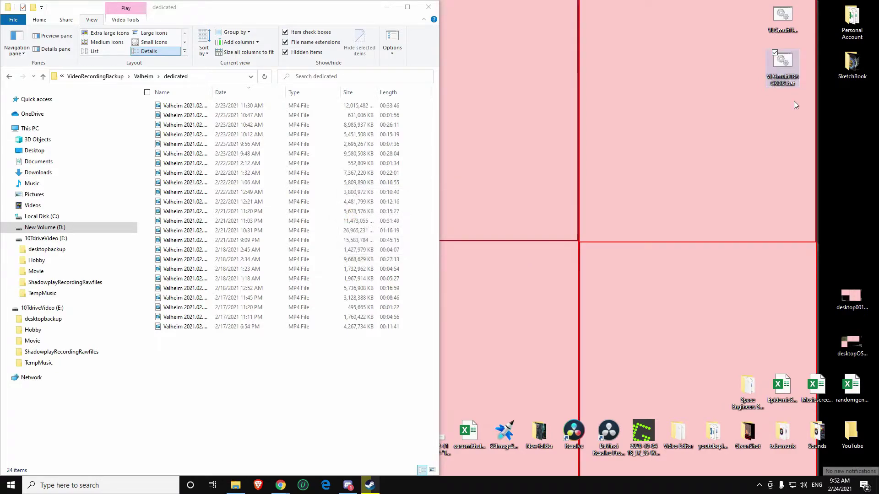
left_click(796, 105)
left_click(320, 371)
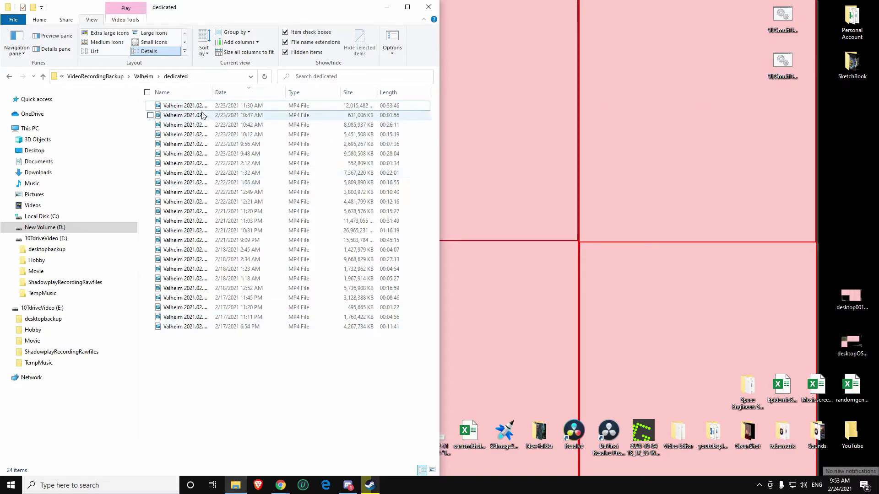
left_click(165, 107)
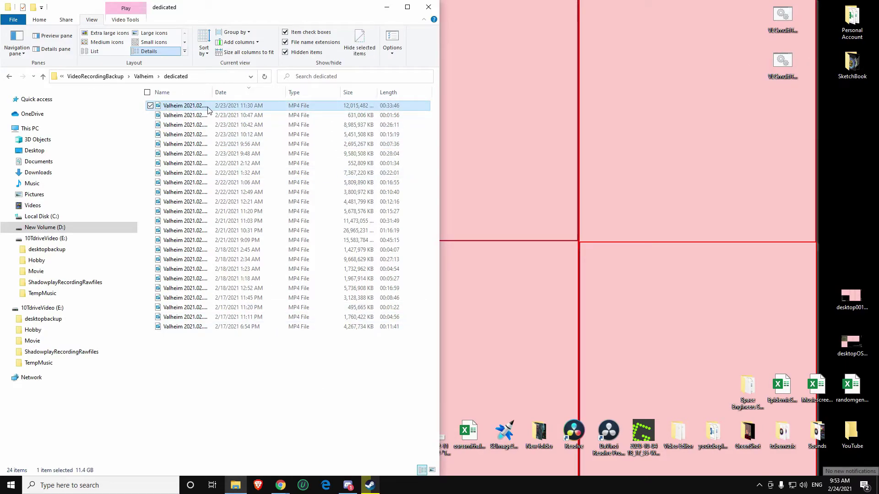
left_click_drag(208, 110, 784, 65)
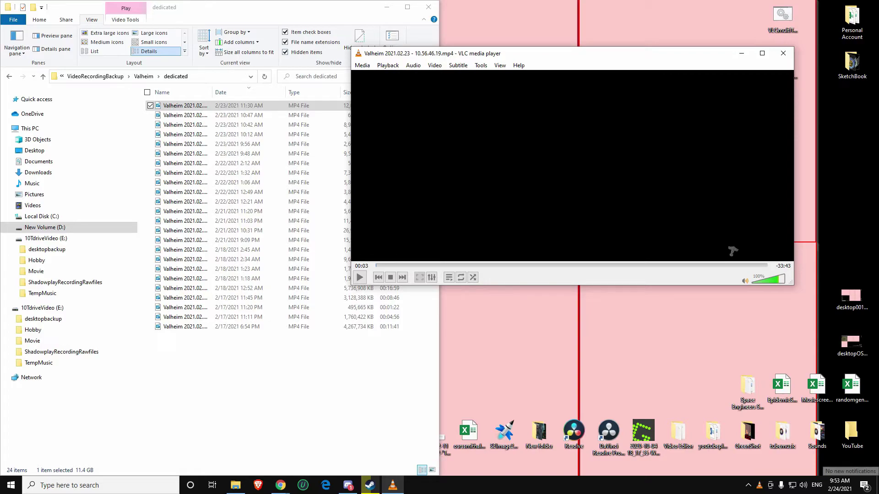
left_click(361, 284)
left_click(361, 283)
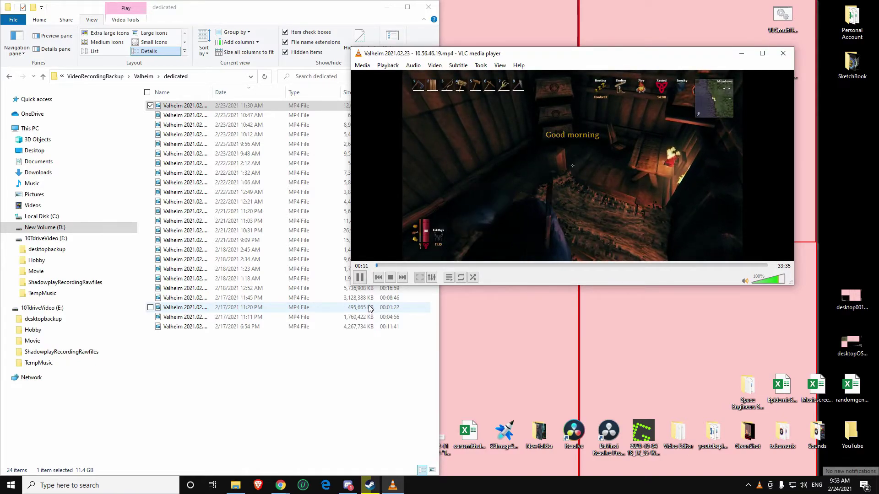
left_click(360, 278)
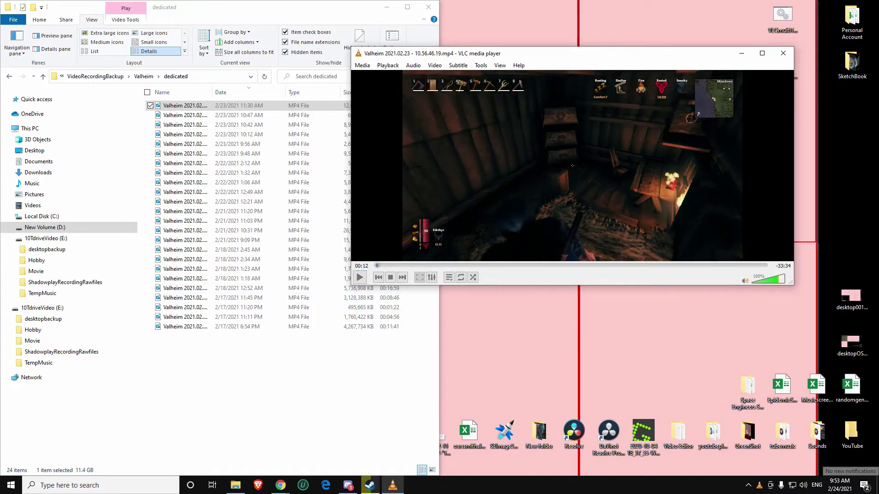
left_click_drag(568, 57, 607, 15)
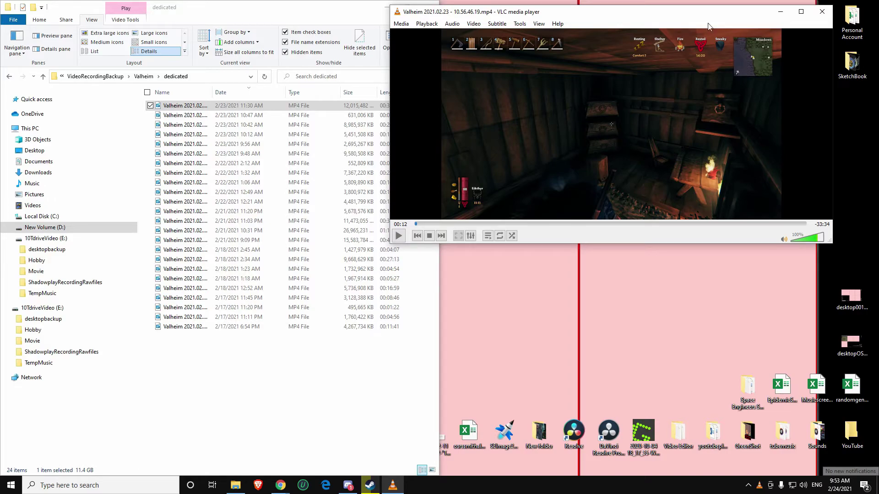
left_click_drag(708, 24, 748, 18)
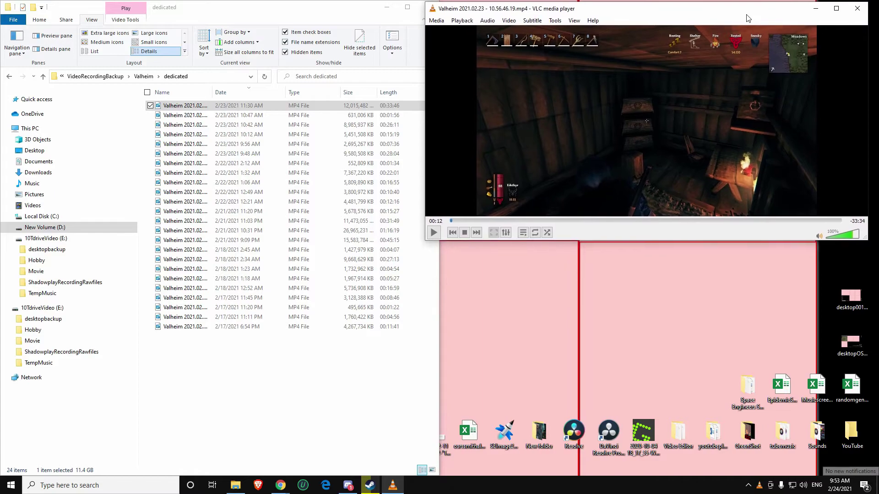
left_click(857, 8)
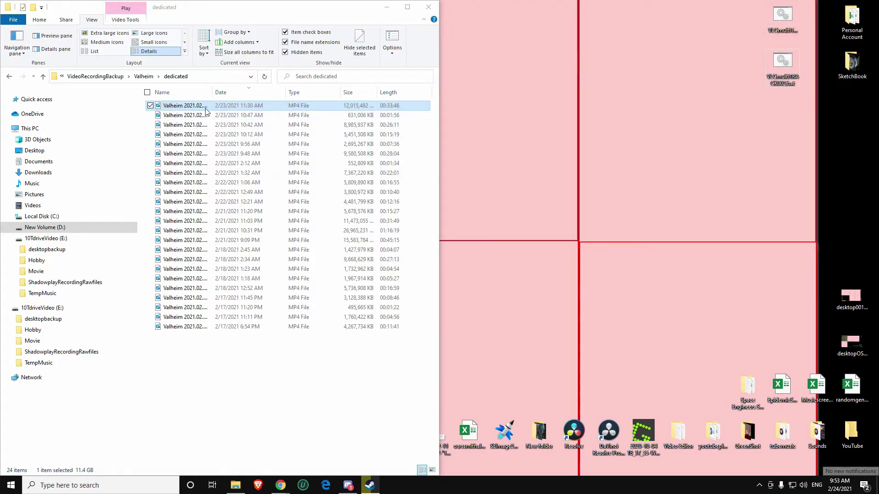
Open VLCmultiTRACK002.bat in Notepad with Edit and check its "vlc" start command.
right_click(786, 69)
left_click(774, 77)
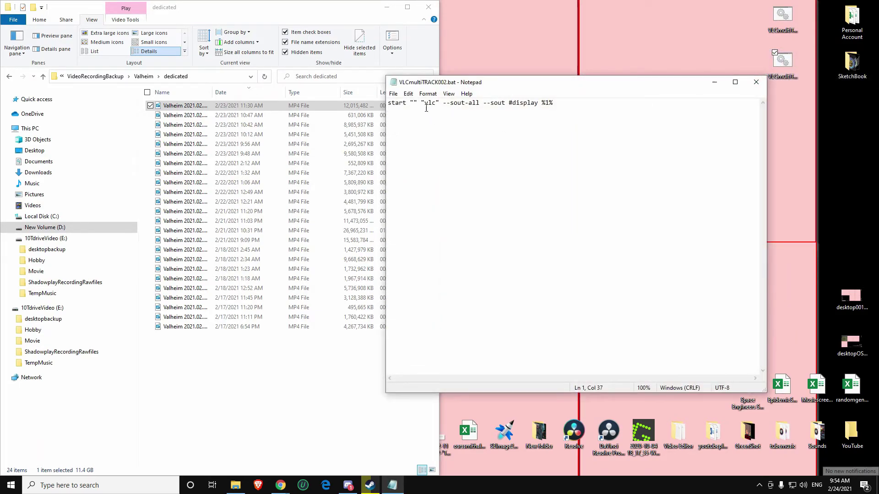
left_click_drag(420, 103, 436, 105)
left_click(483, 140)
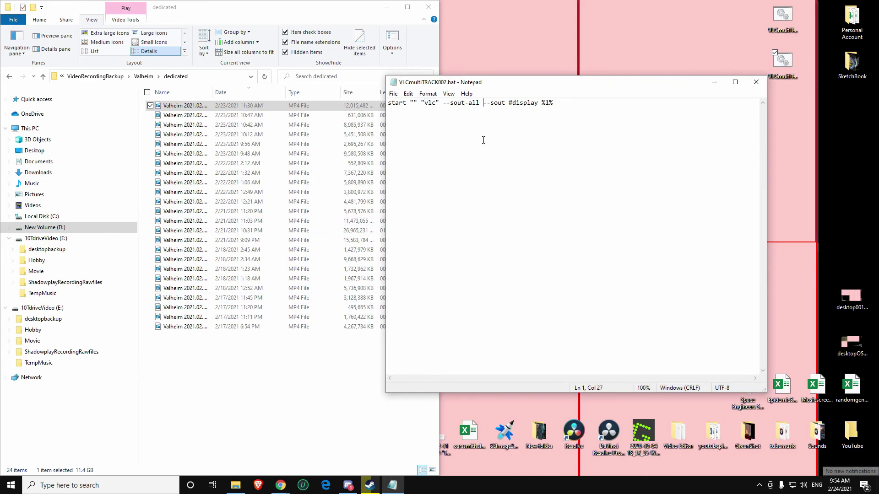